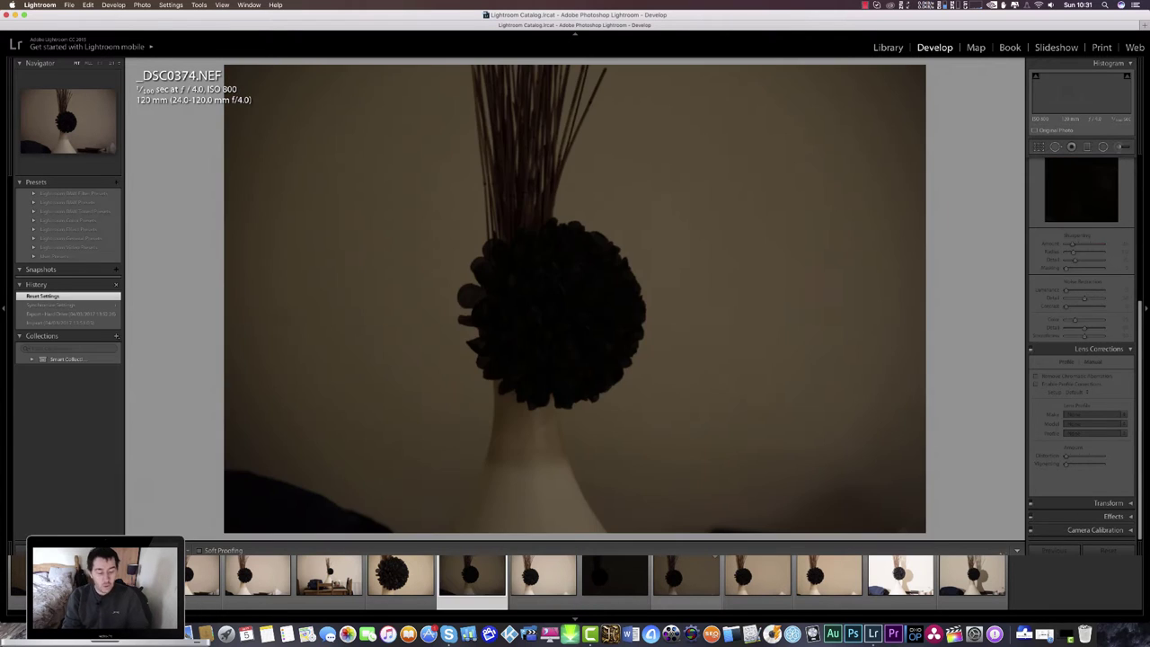
# - Step back two photos in the filmstrip to _DSC0368.NEF
pyautogui.press('Left')
pyautogui.press('Left')
pyautogui.press('Left')
pyautogui.press('Left')
pyautogui.press('Left')
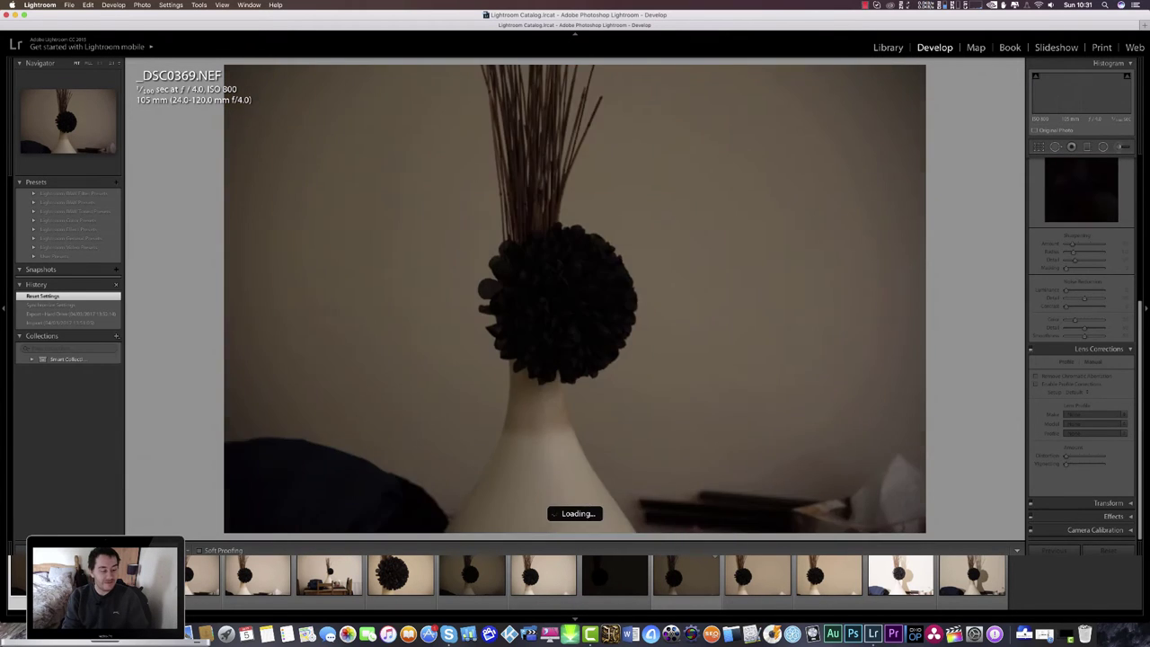
pyautogui.press('Left')
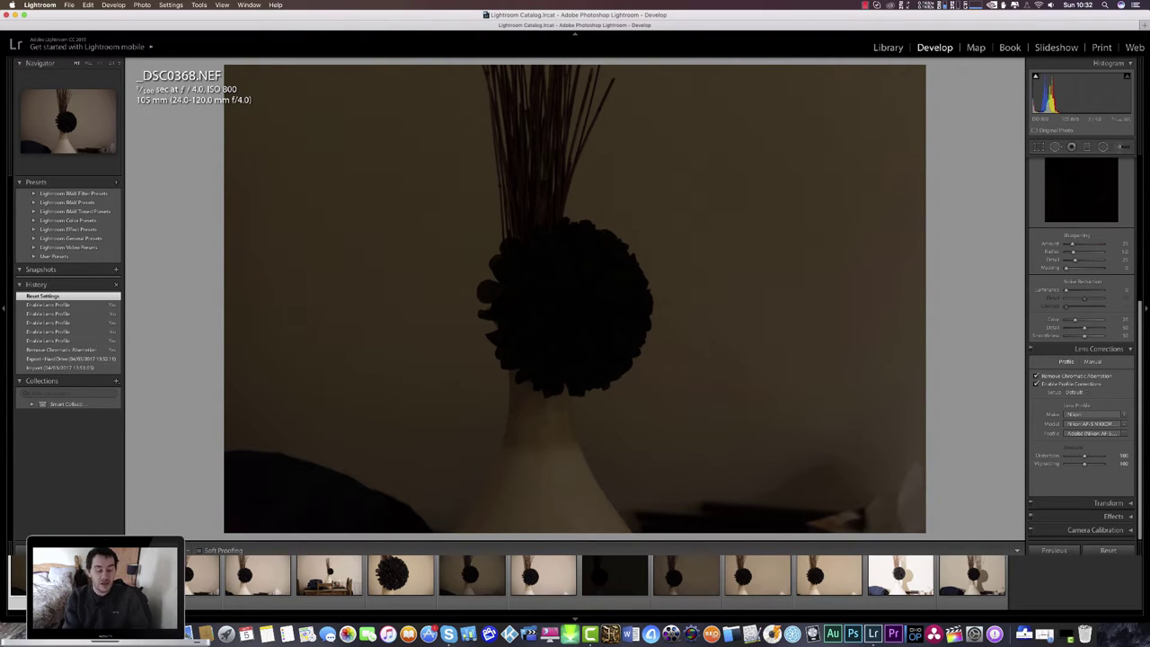
# - Advance past _DSC0369 to show _DSC0370.NEF in Develop
pyautogui.press('Right')
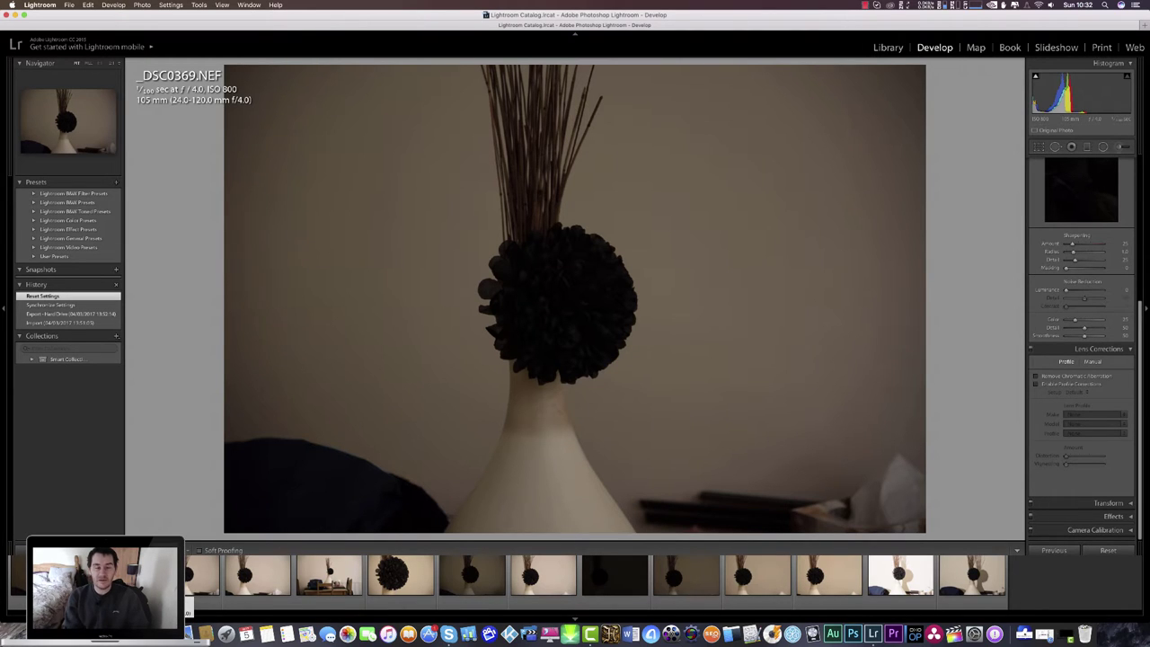
pyautogui.press('Right')
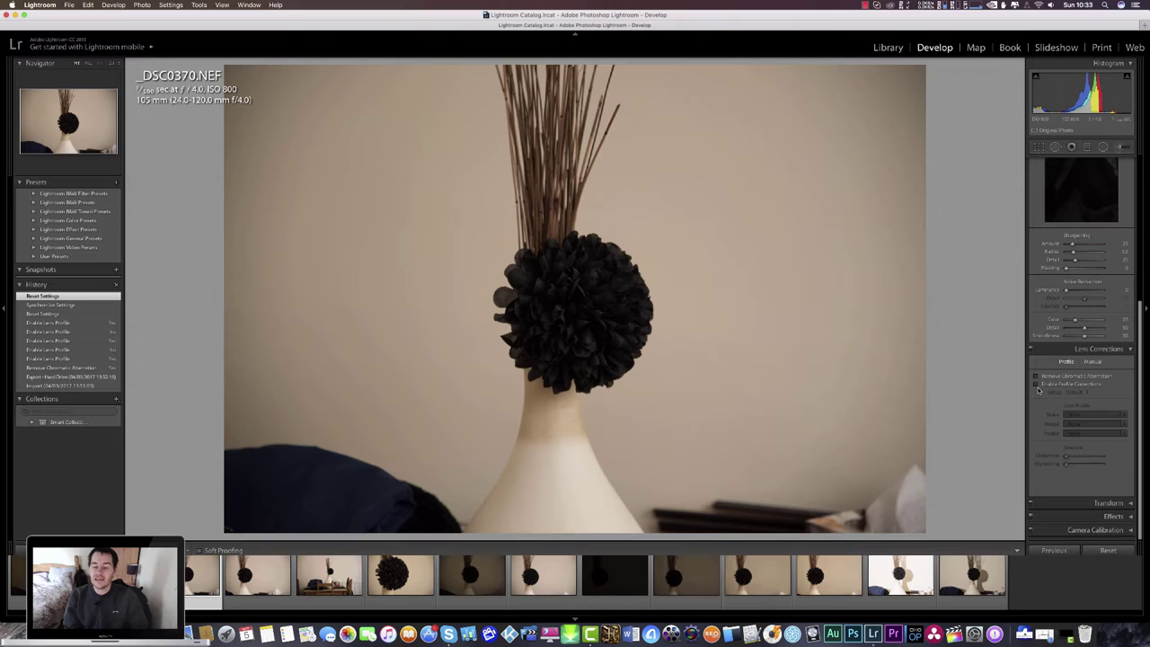
# - Enable Profile Corrections and Remove Chromatic Aberration on _DSC0370.NEF, comparing the profile effect first
pyautogui.click(1037, 386)
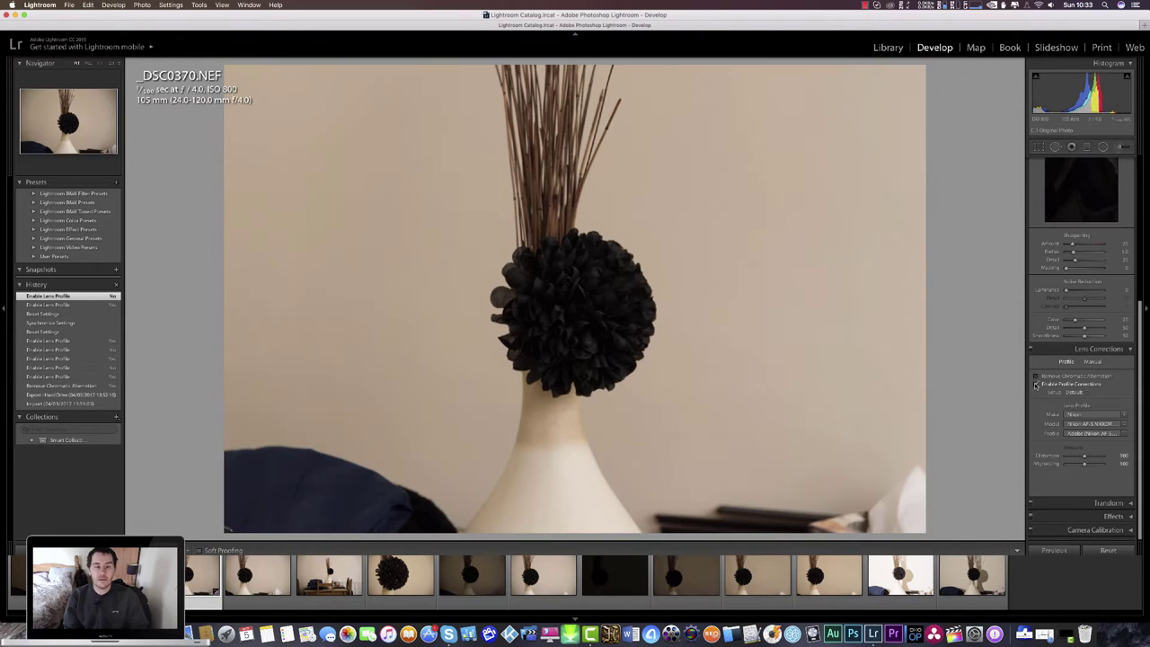
pyautogui.click(1035, 384)
pyautogui.click(1036, 385)
pyautogui.click(1036, 385)
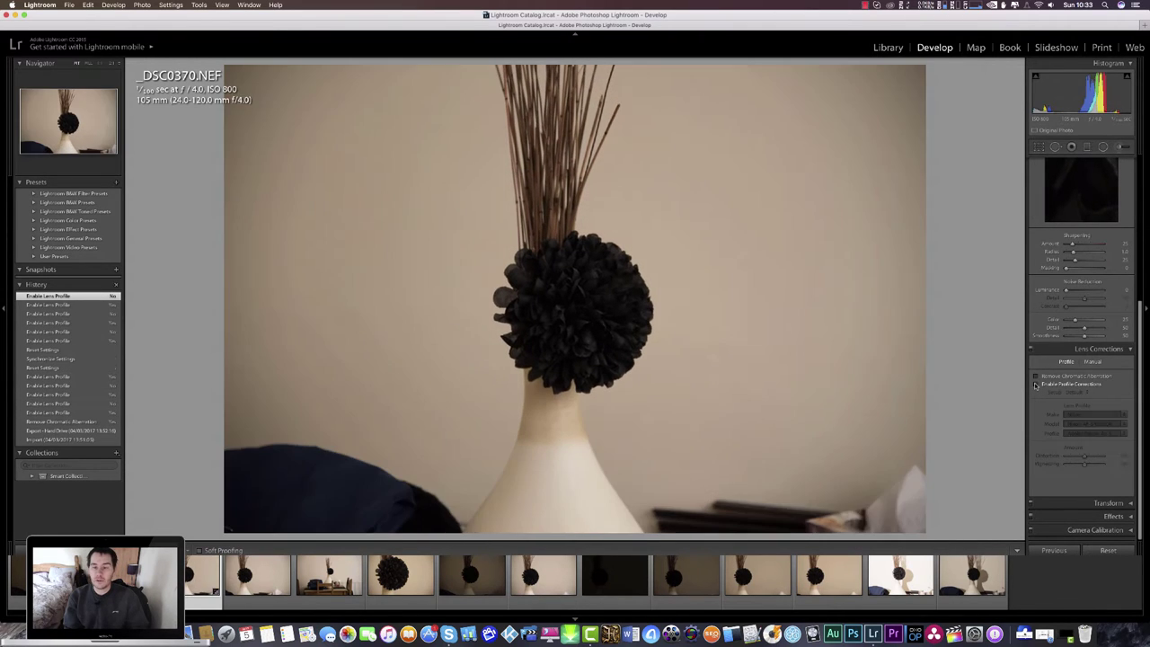
pyautogui.click(1035, 385)
pyautogui.click(1036, 384)
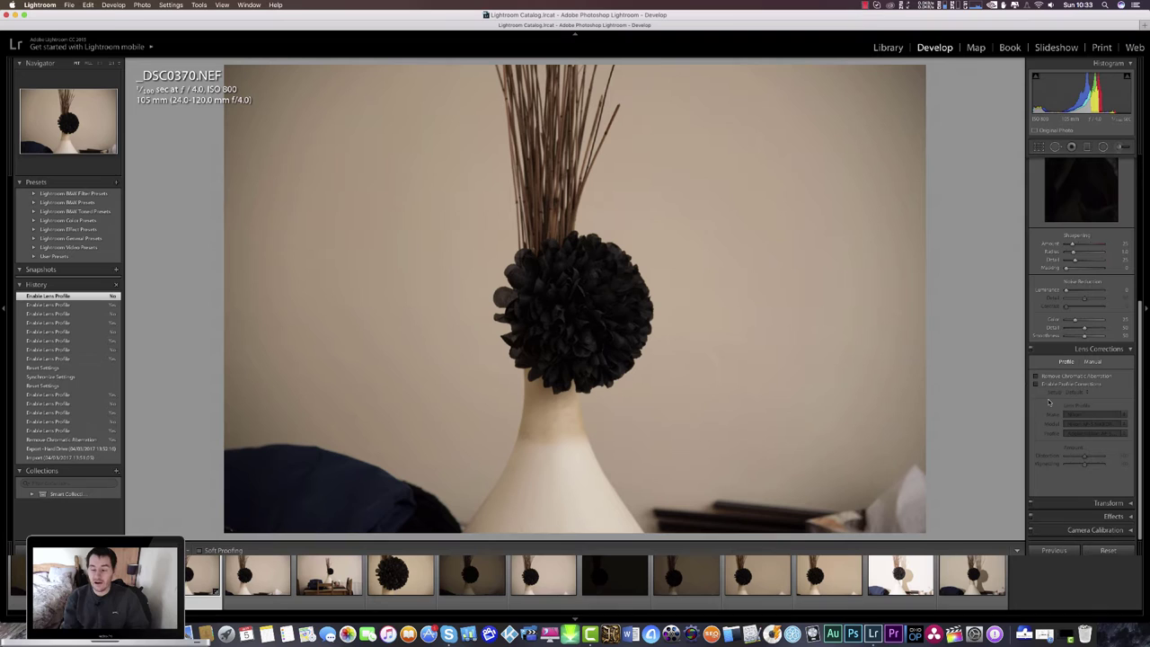
pyautogui.click(1036, 377)
pyautogui.click(1036, 385)
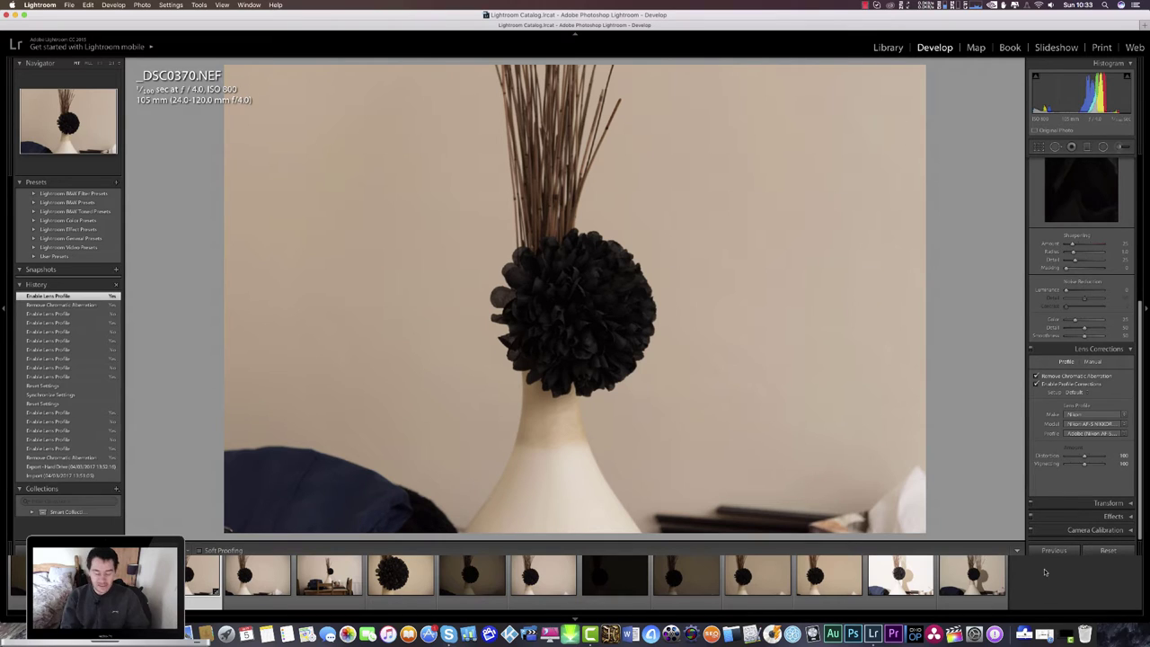
# - Sync the lens correction settings to all filmstrip photos, then deselect and show _DSC0368
pyautogui.press('super+a')
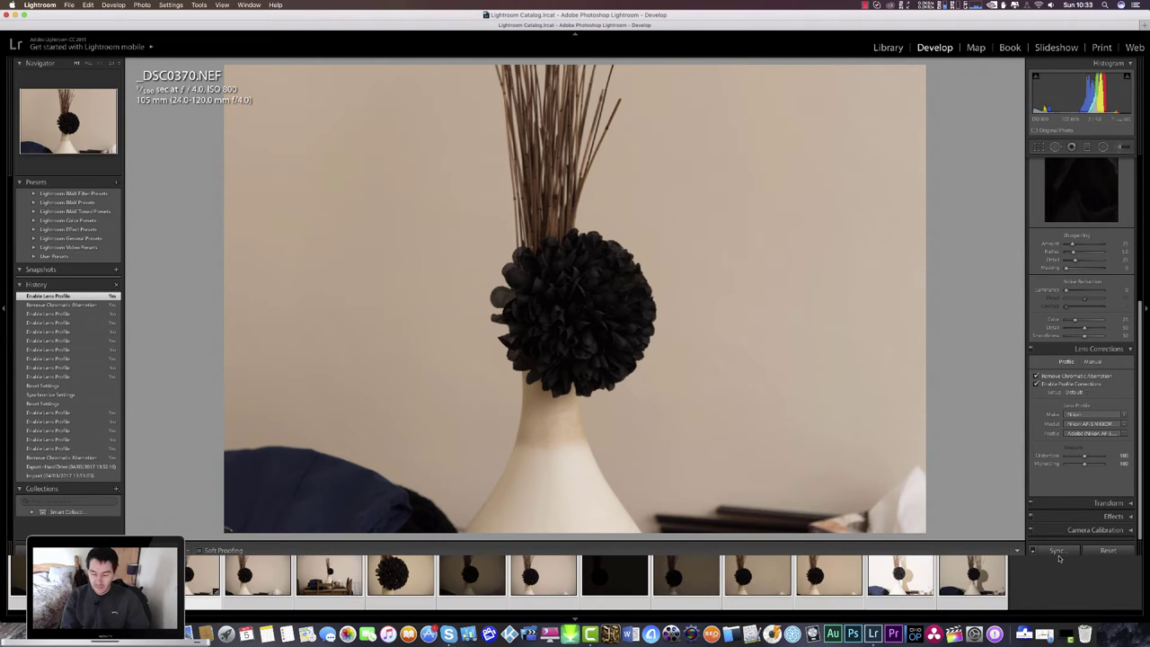
pyautogui.click(1057, 551)
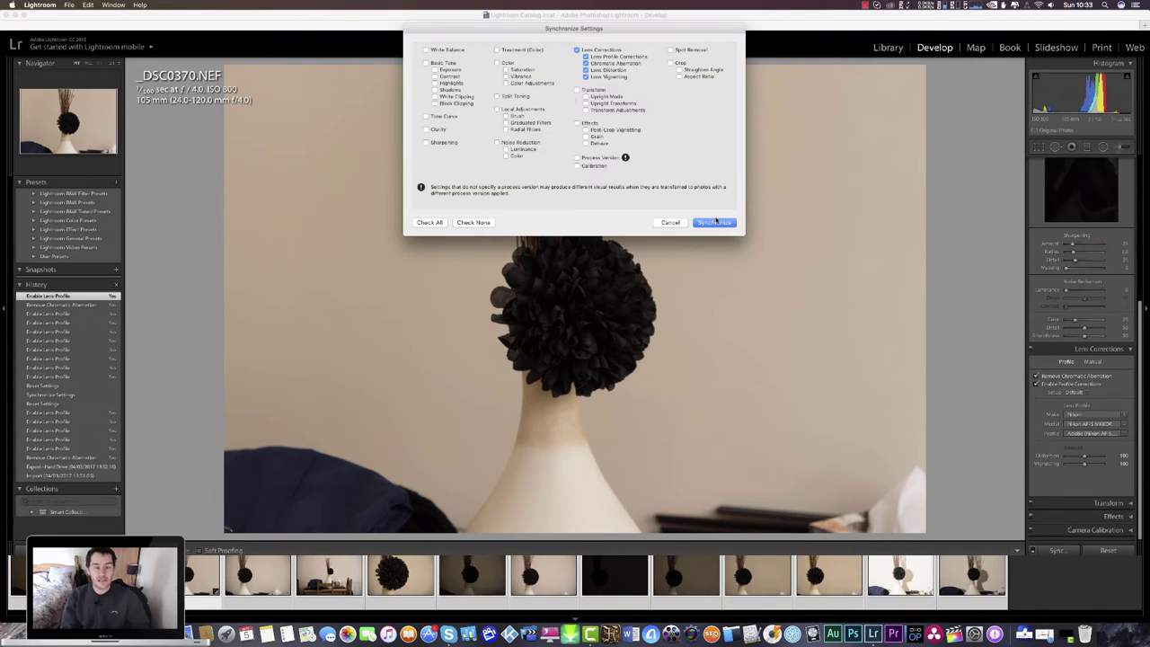
pyautogui.click(715, 223)
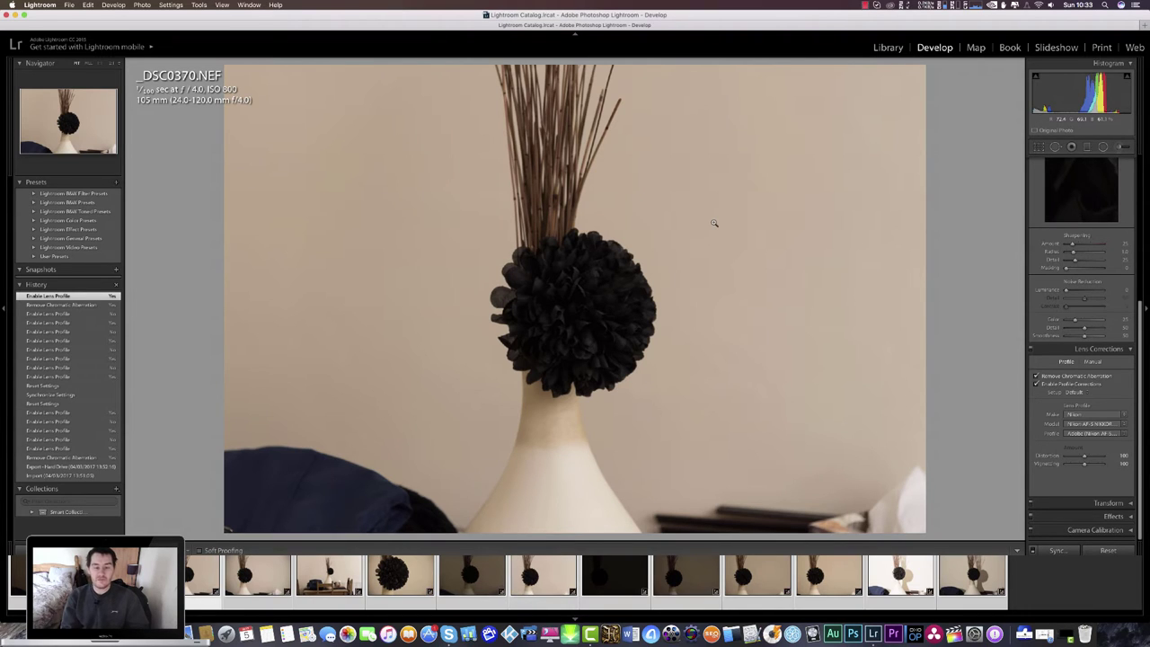
pyautogui.press('super+d')
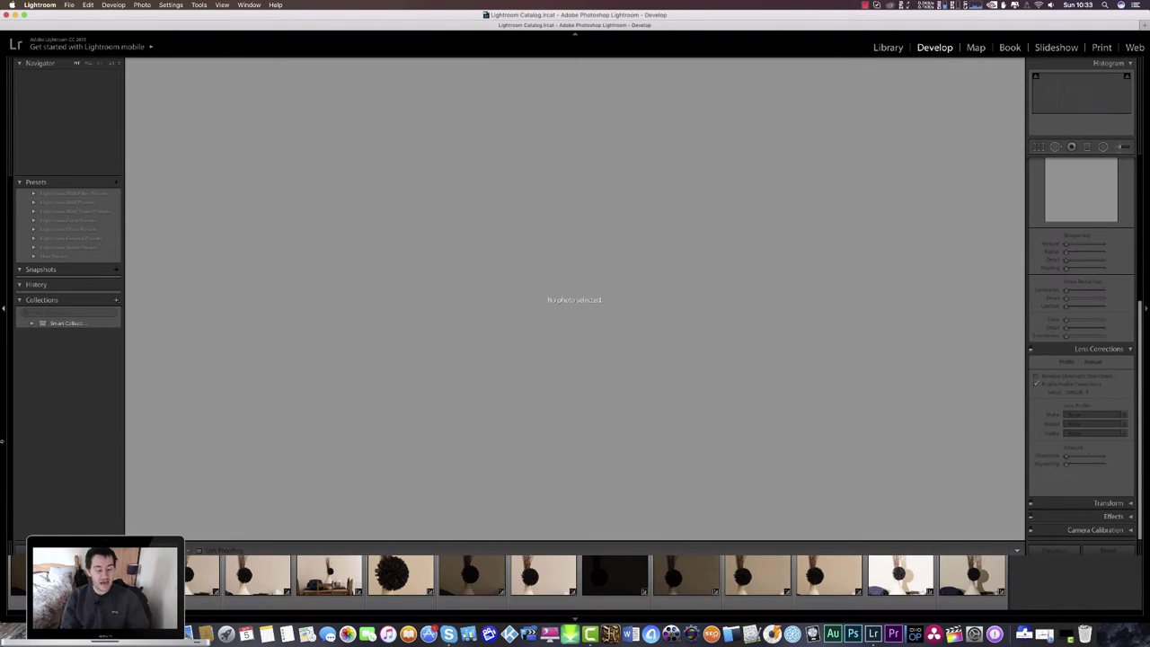
pyautogui.click(18, 580)
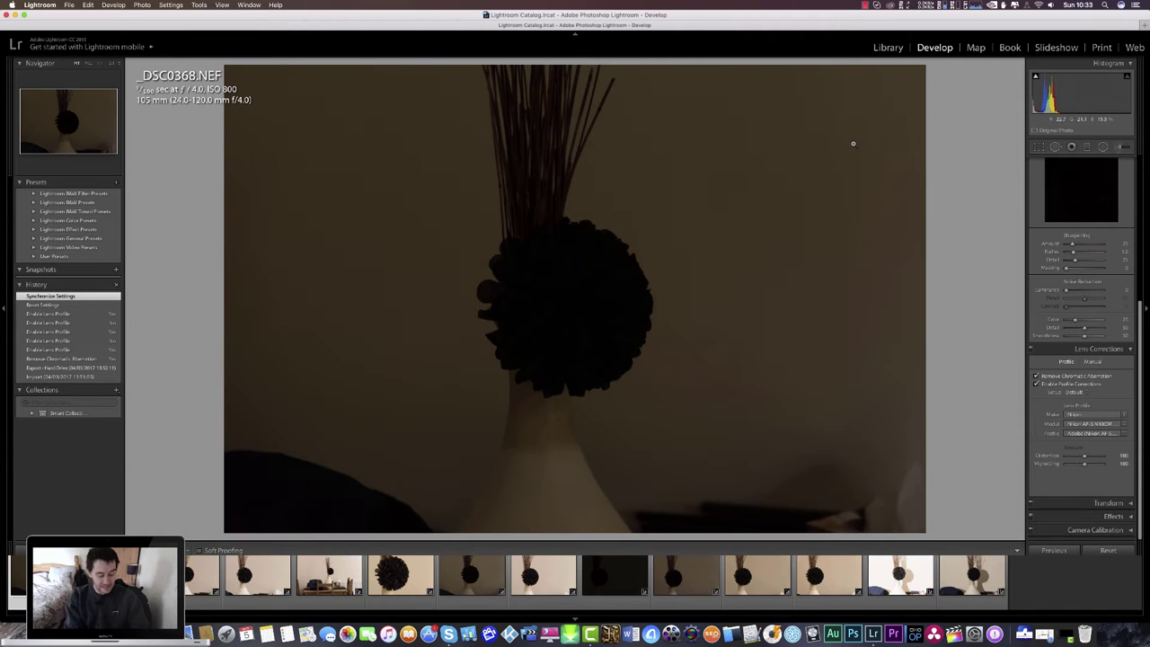
# - Compare before and after versions across photos through _DSC0377, ending on _DSC0378
pyautogui.press('\\')
pyautogui.press('\\')
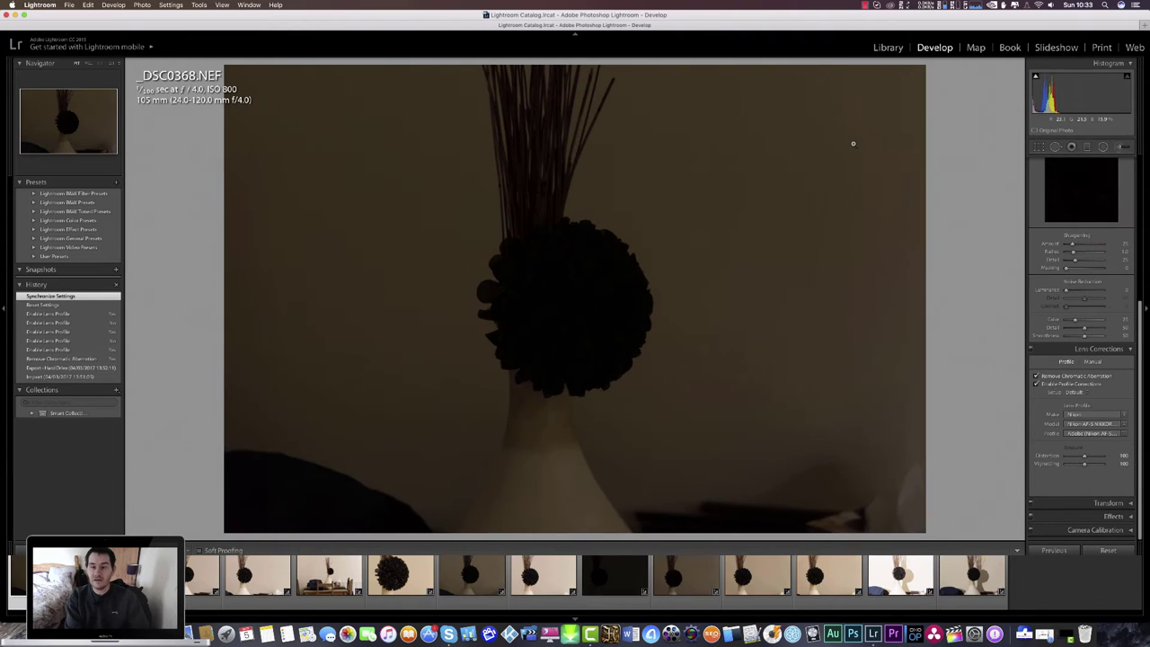
pyautogui.press('Right')
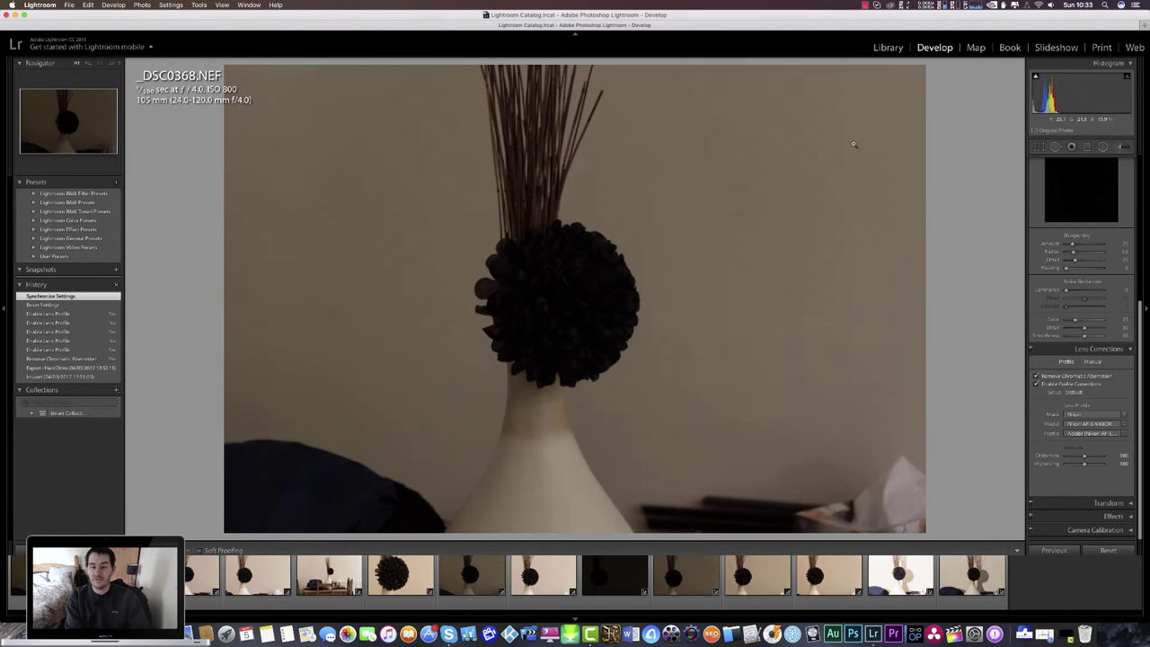
pyautogui.press('\\')
pyautogui.press('\\')
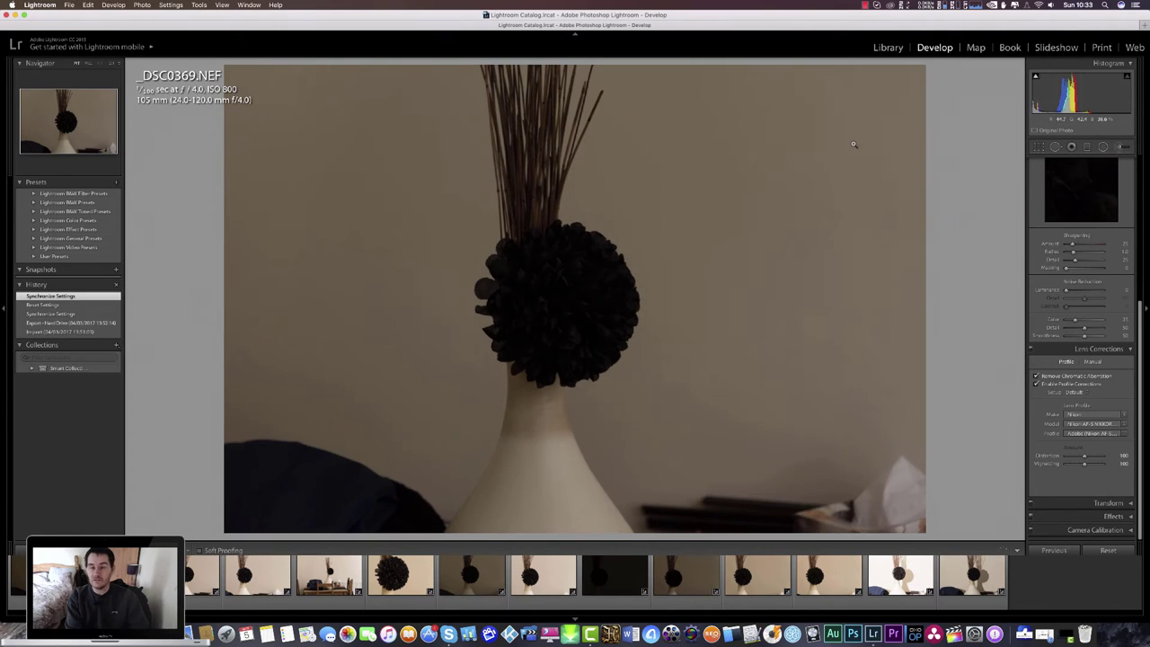
pyautogui.press('Right')
pyautogui.press('Right')
pyautogui.press('Right')
pyautogui.press('Right')
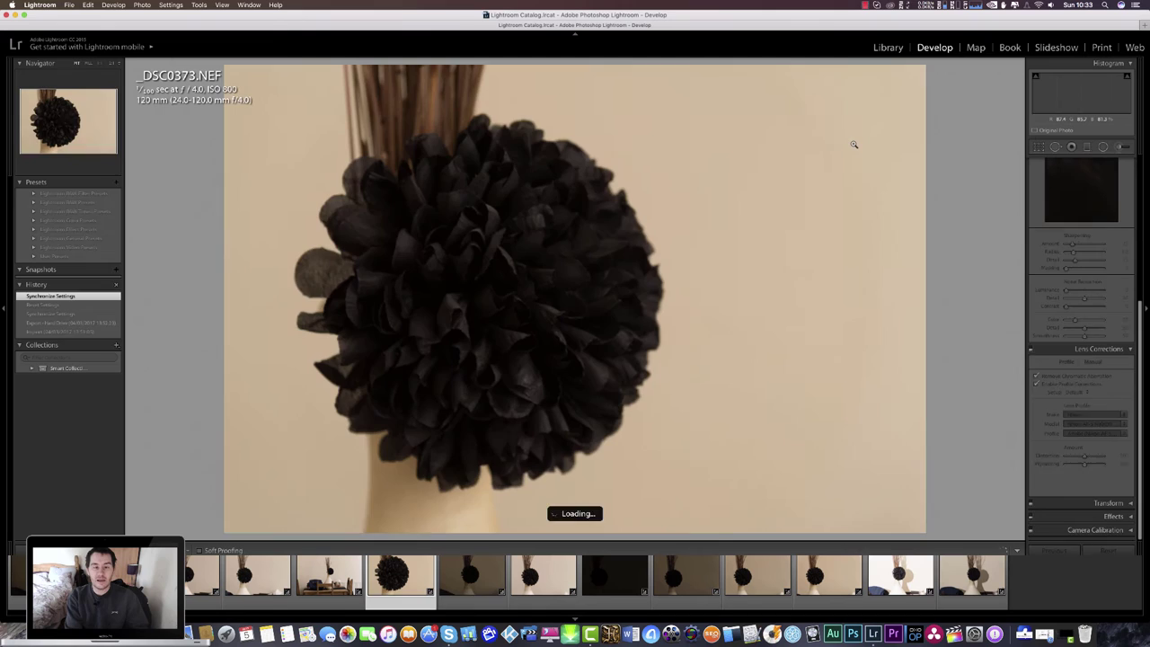
pyautogui.press('Right')
pyautogui.press('Right')
pyautogui.press('Right')
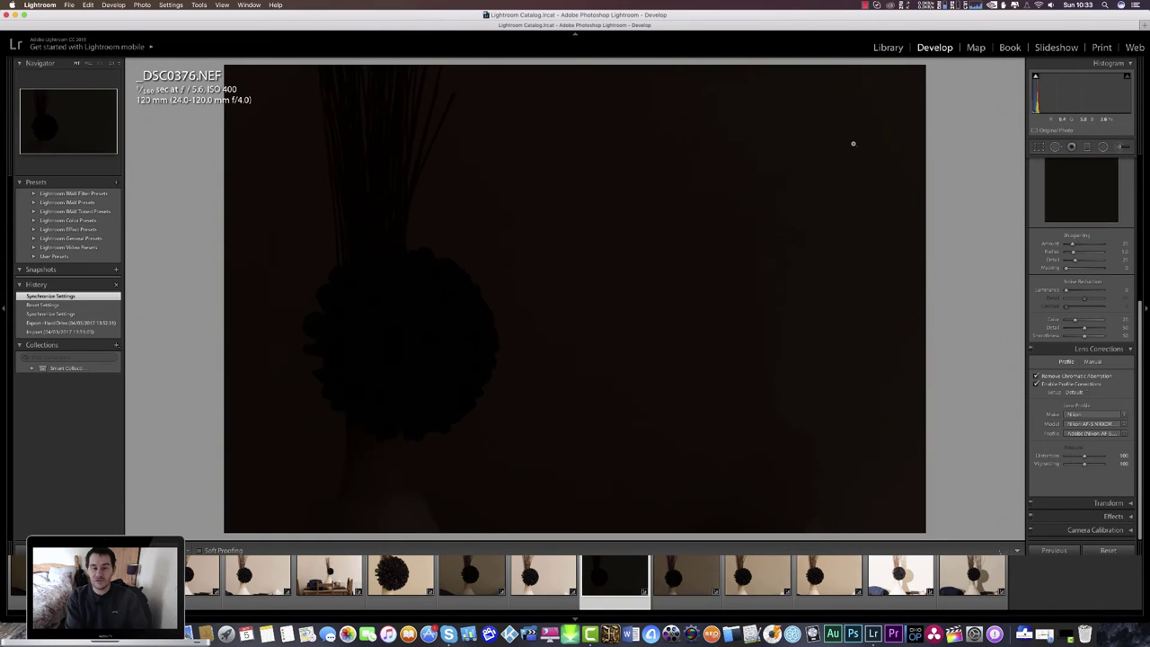
pyautogui.press('Right')
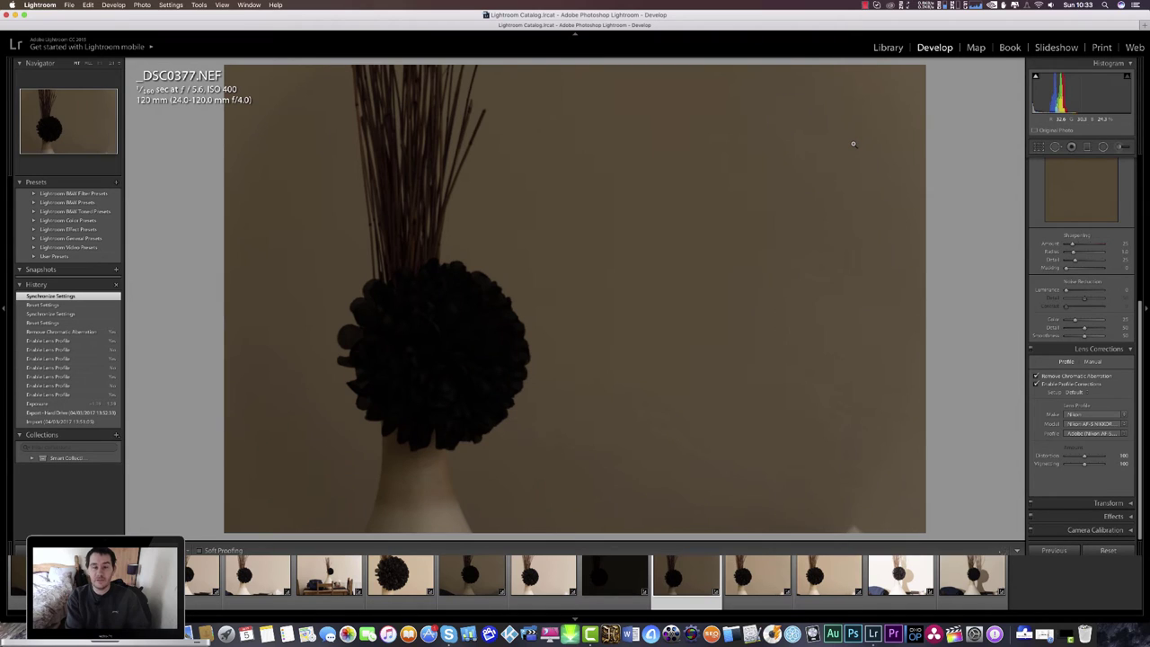
pyautogui.press('\\')
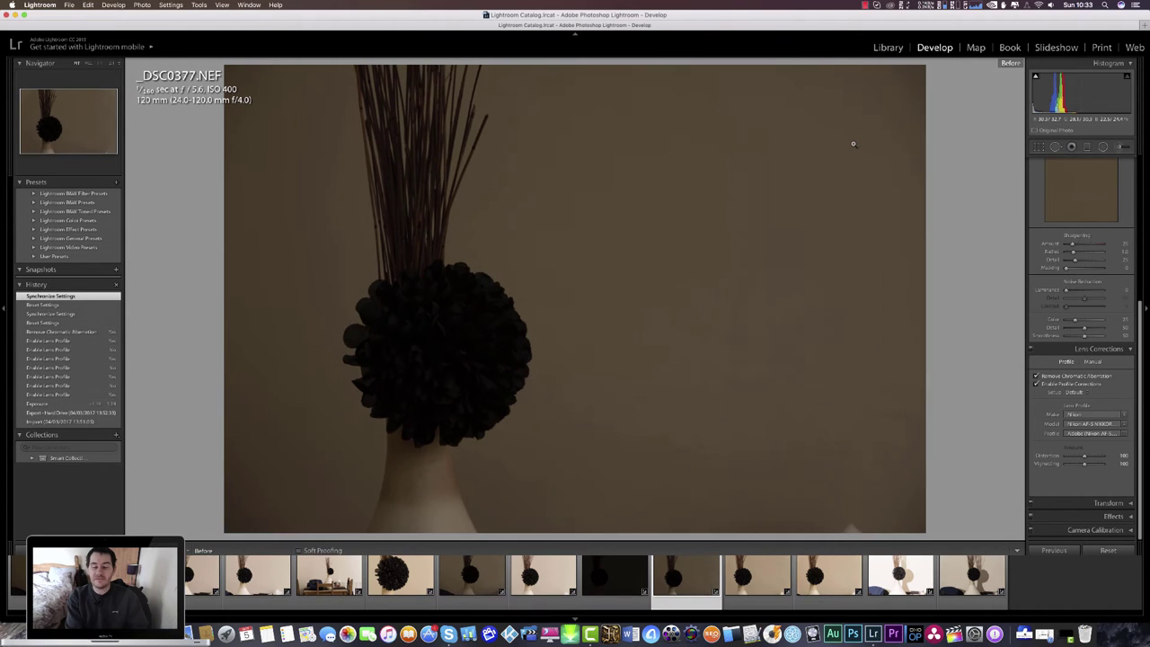
pyautogui.press('Right')
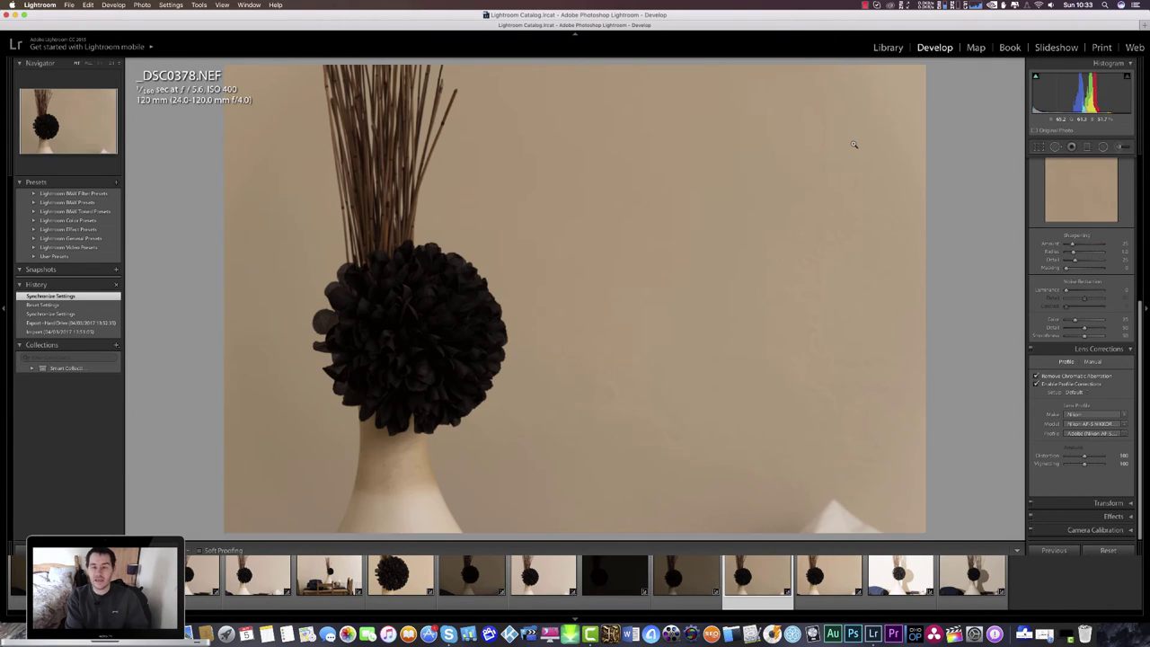
# - Compare before/after on _DSC0378 and _DSC0379, leaving _DSC0379 in its corrected view
pyautogui.press('\\')
pyautogui.press('\\')
pyautogui.press('\\')
pyautogui.press('\\')
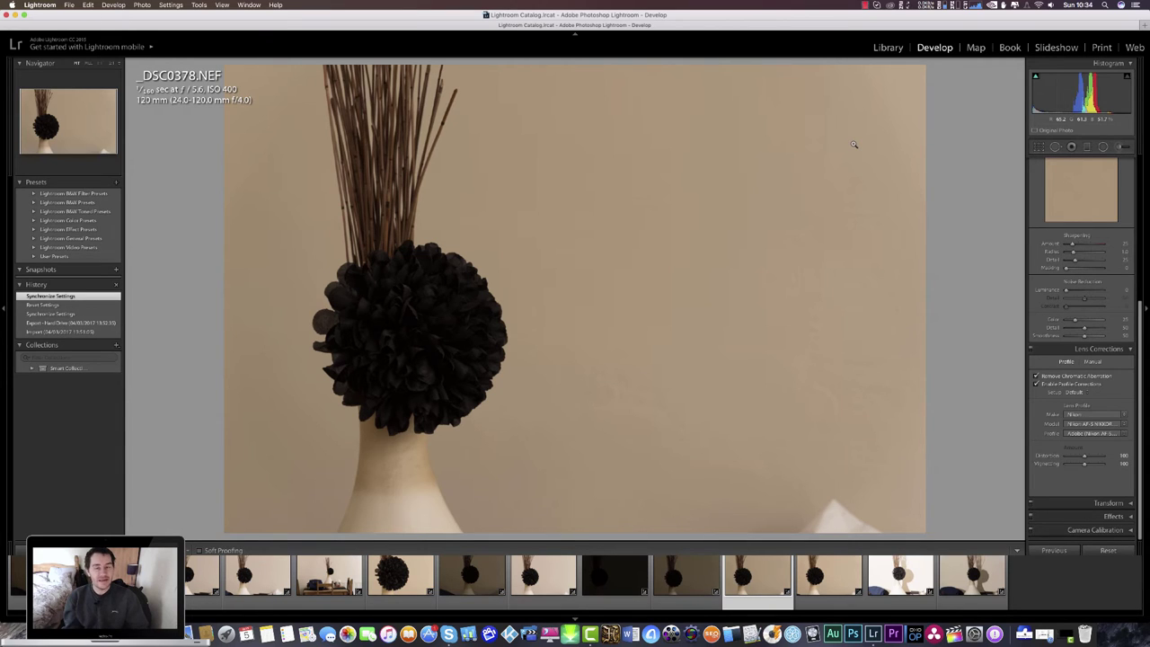
pyautogui.press('\\')
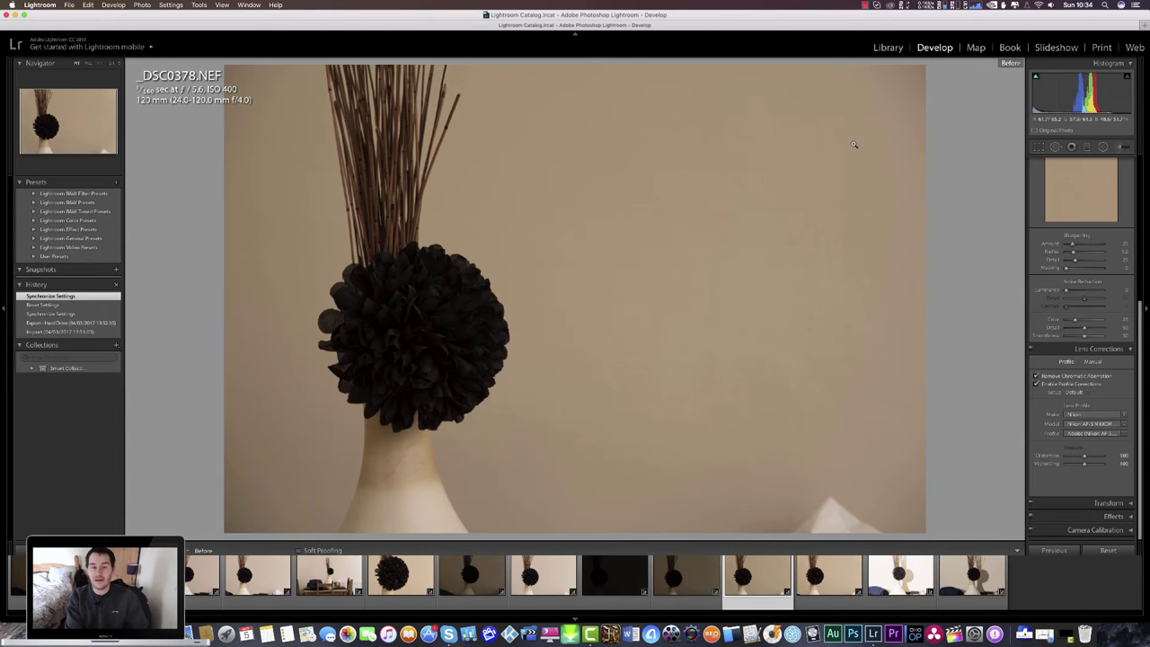
pyautogui.press('\\')
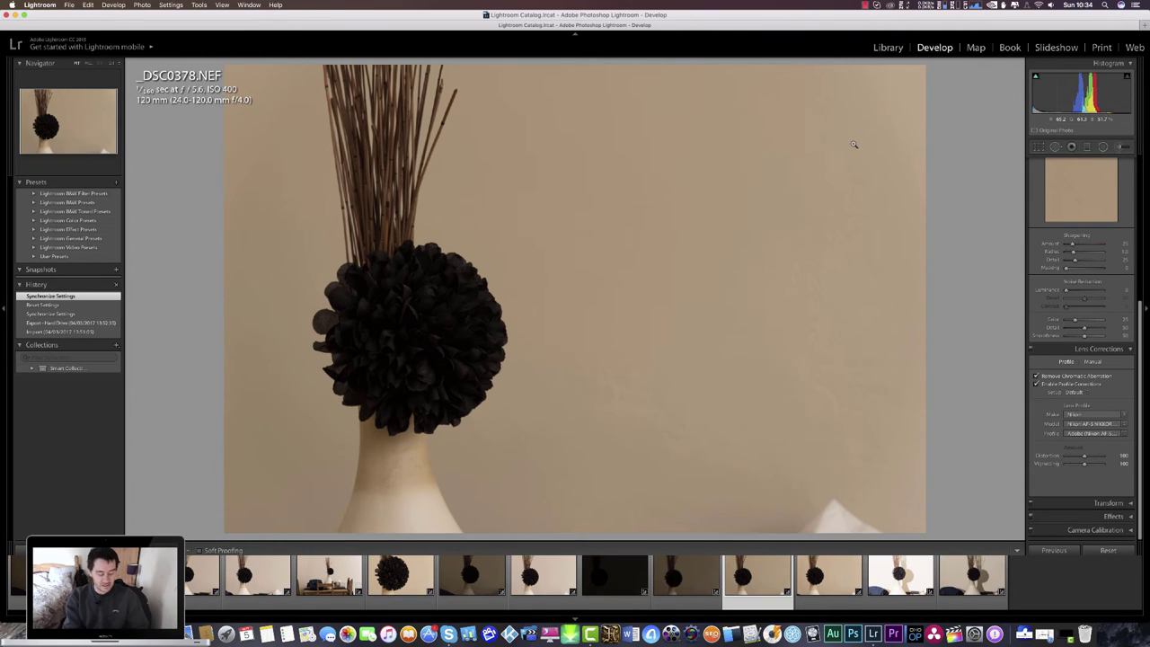
pyautogui.press('Right')
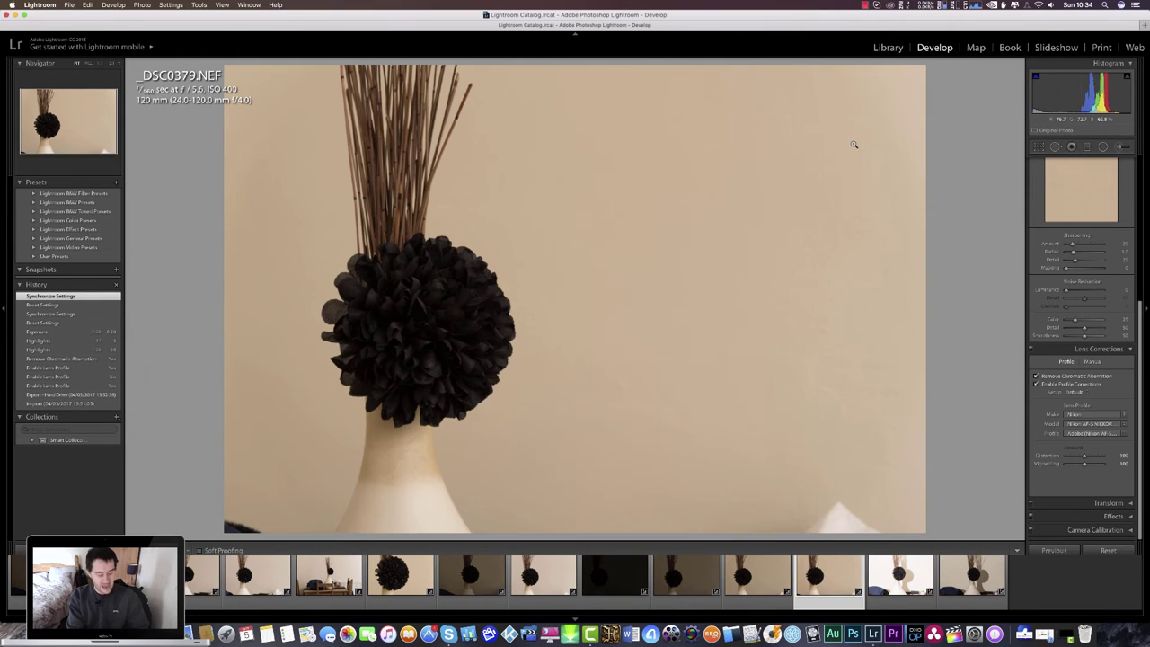
pyautogui.press('\\')
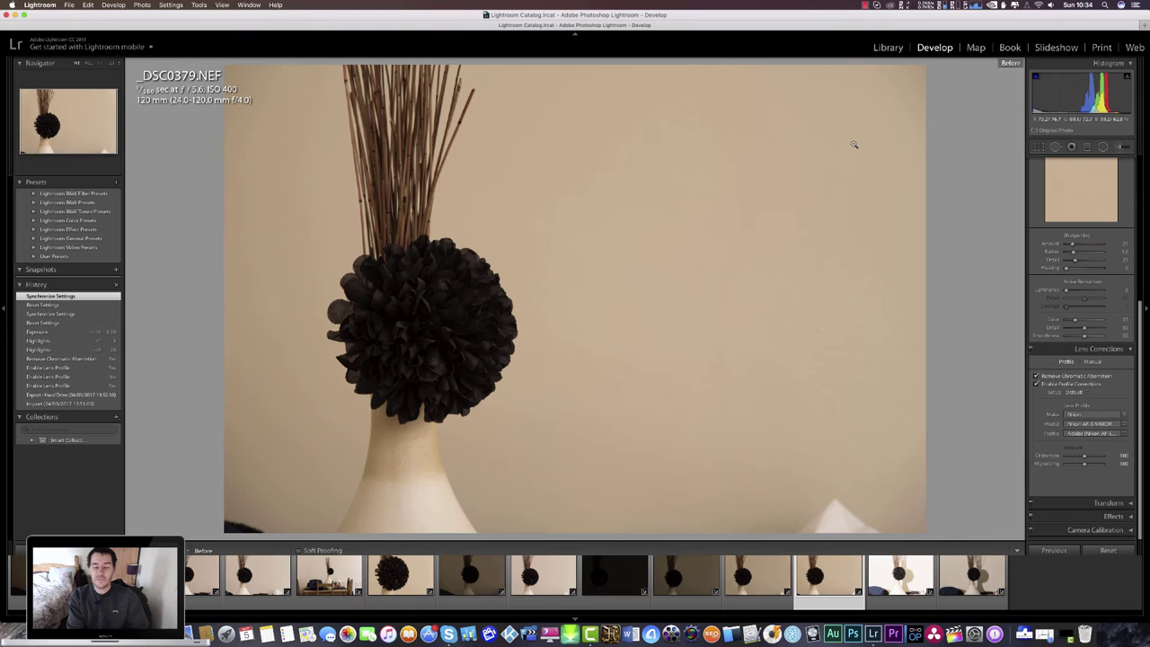
pyautogui.press('\\')
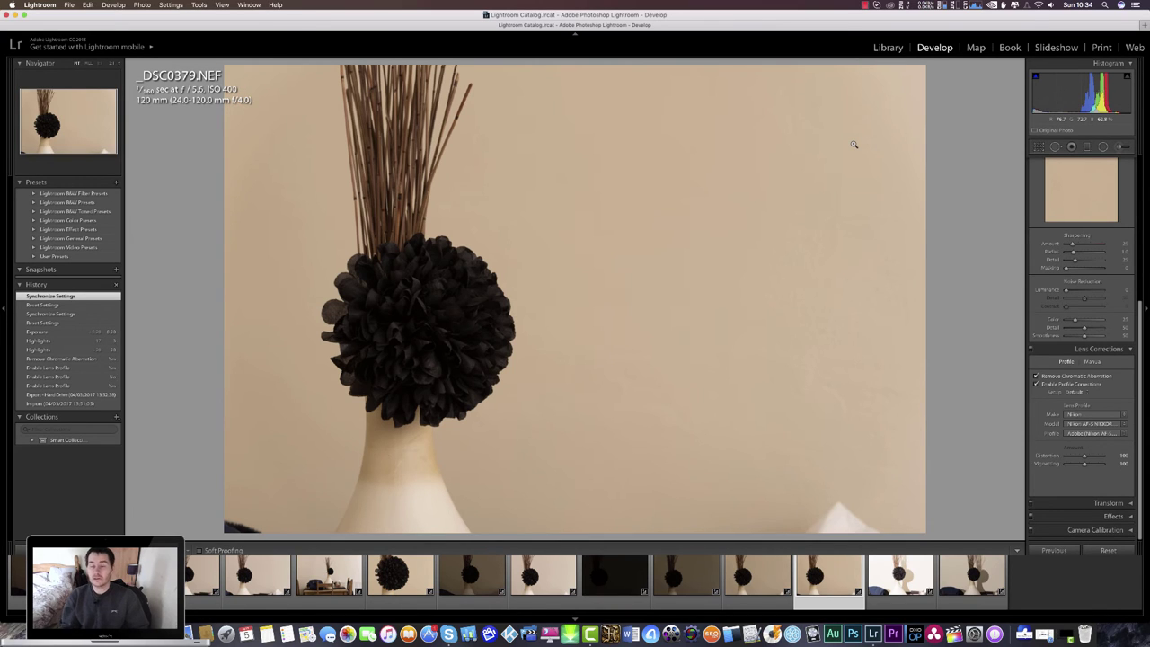
pyautogui.click(382, 305)
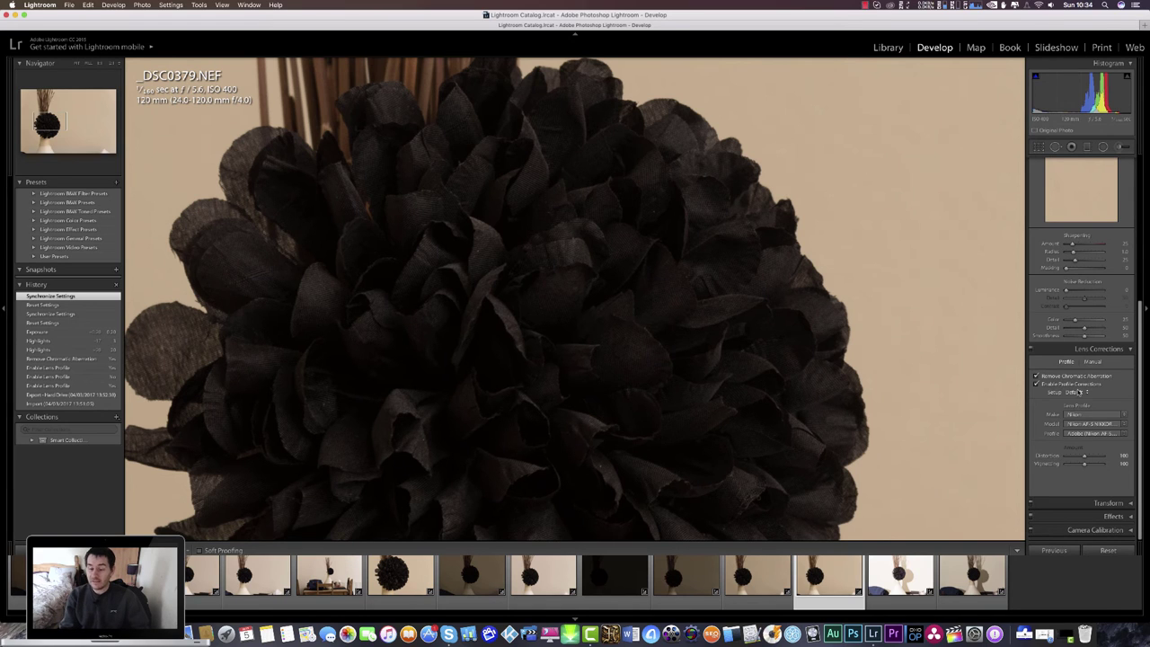
pyautogui.click(327, 323)
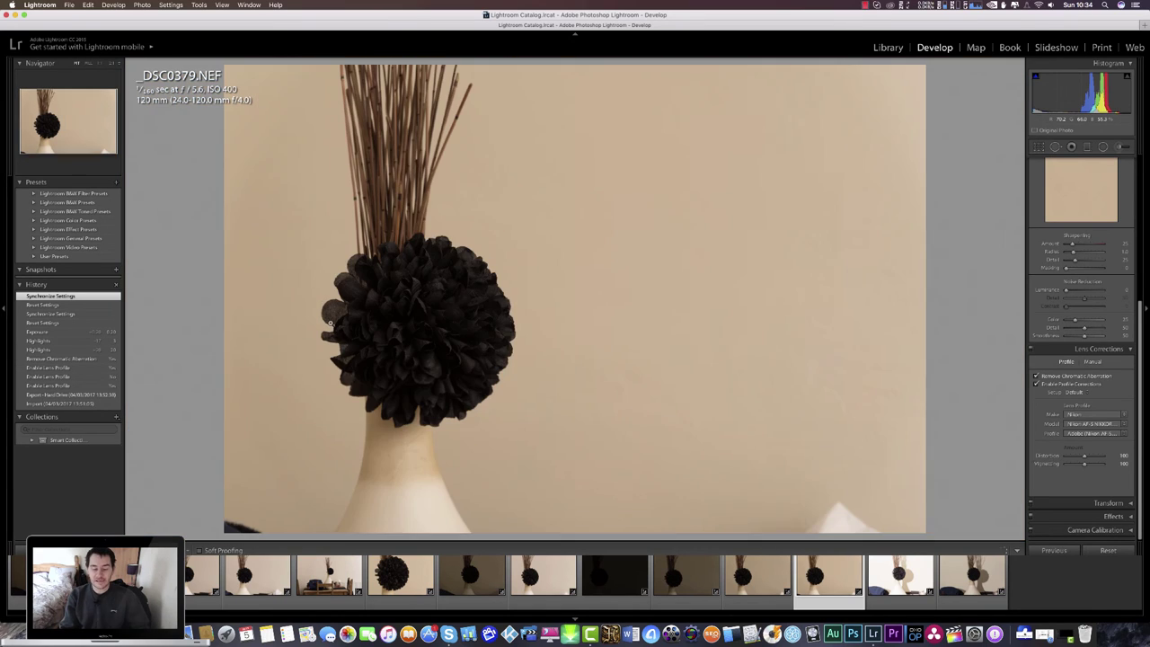
pyautogui.press('\\')
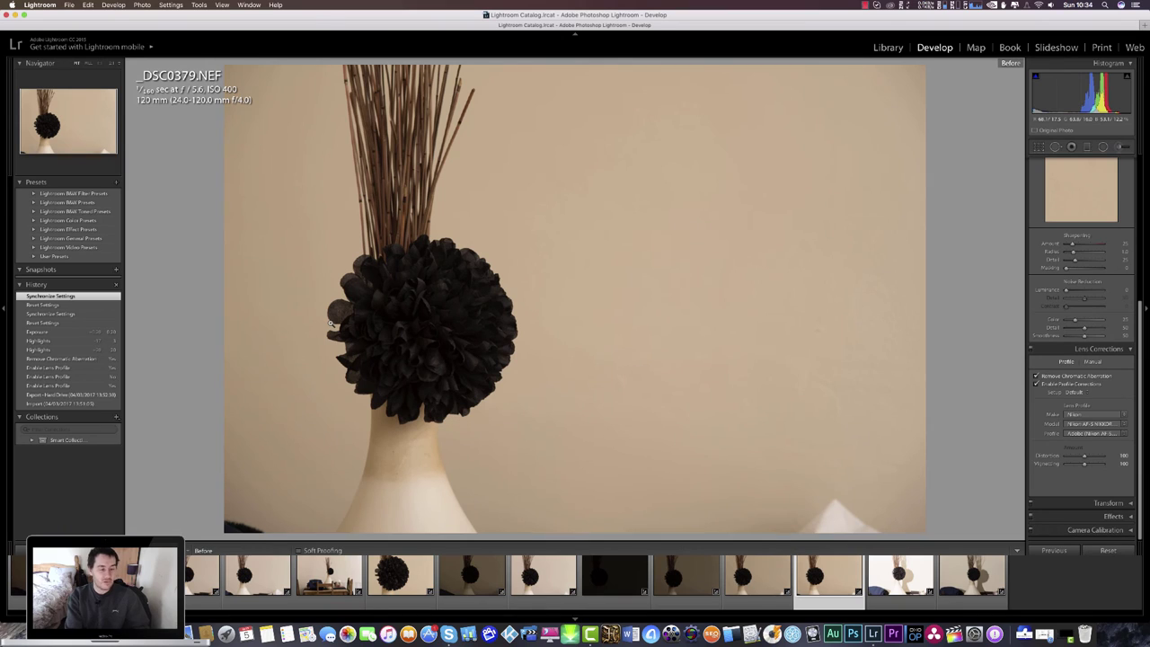
pyautogui.press('\\')
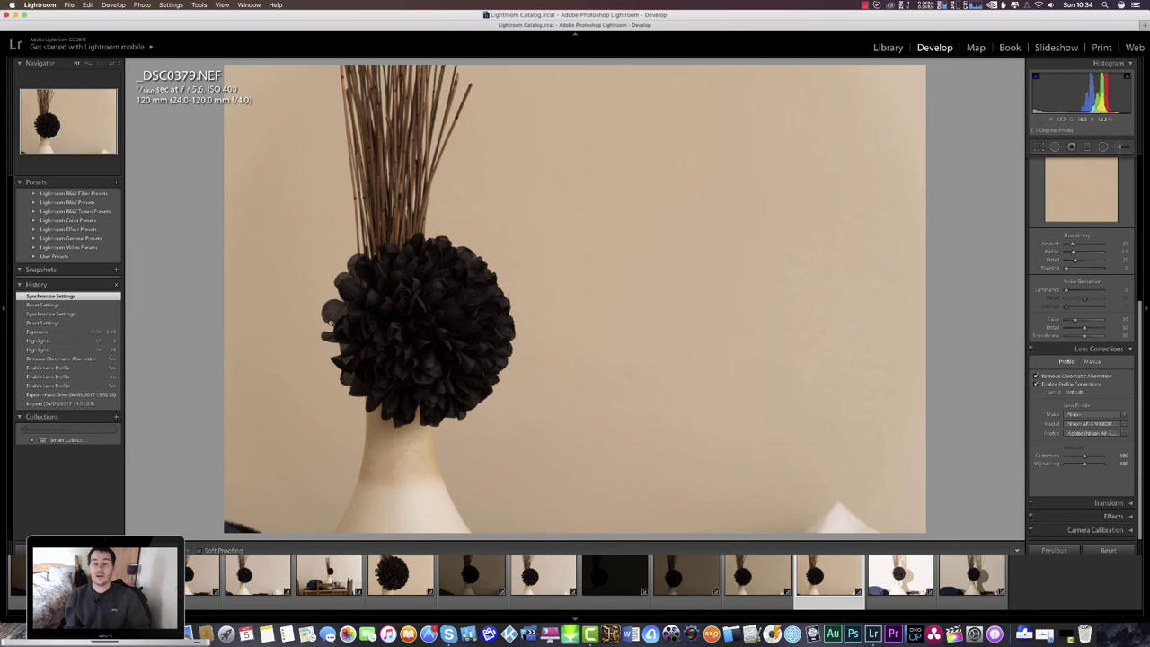